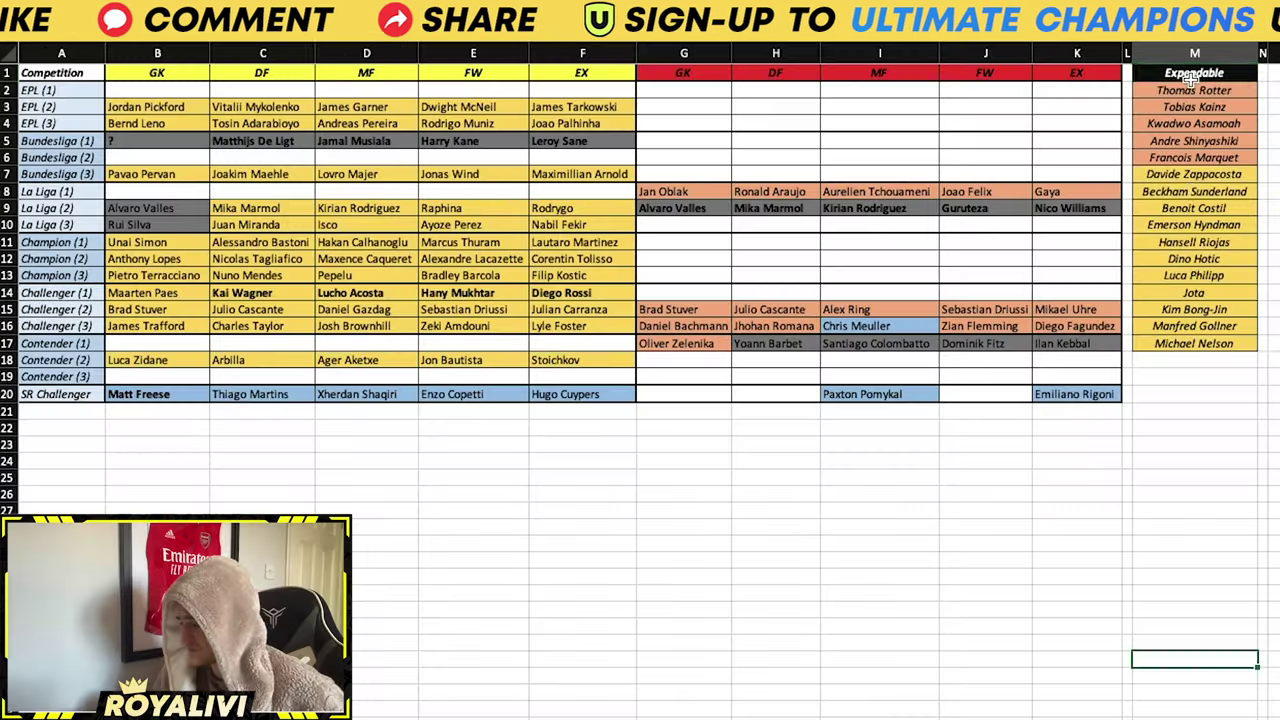
Step: Review the EPL (1), (2) and (3) rows in the yellow squad section by highlighting their position cells
left_click(1160, 541)
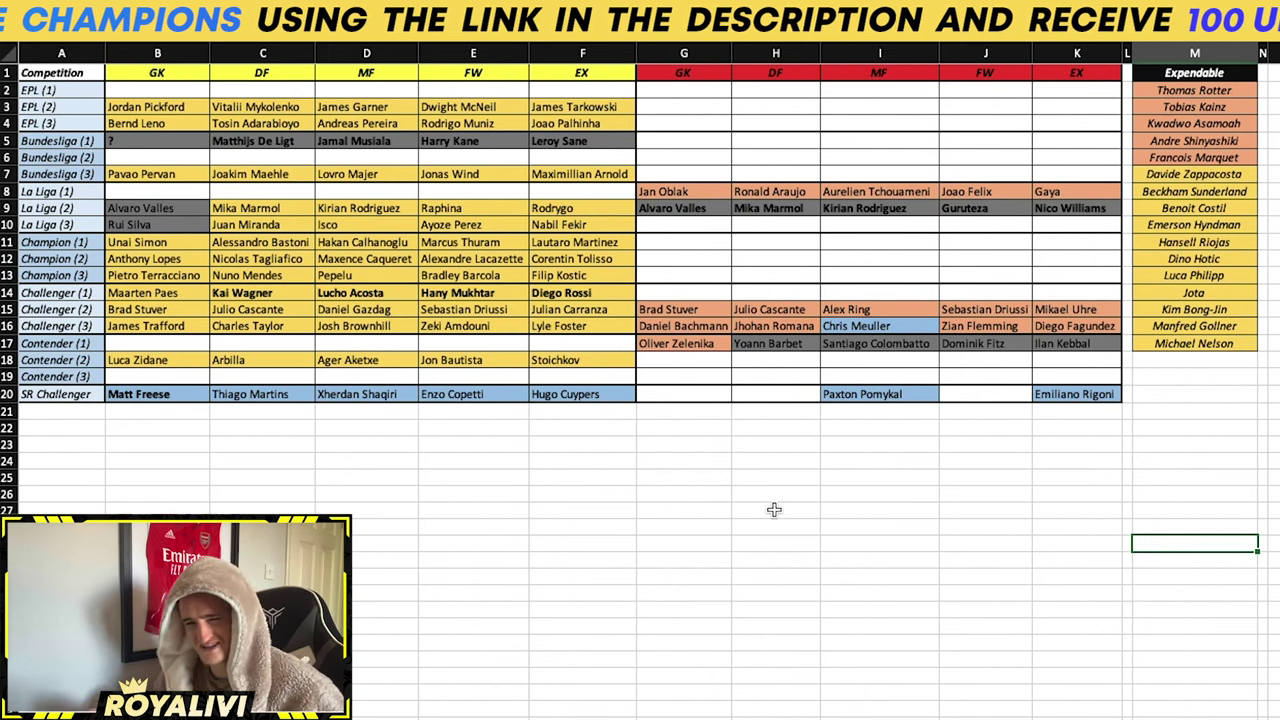
left_click_drag(176, 107, 576, 121)
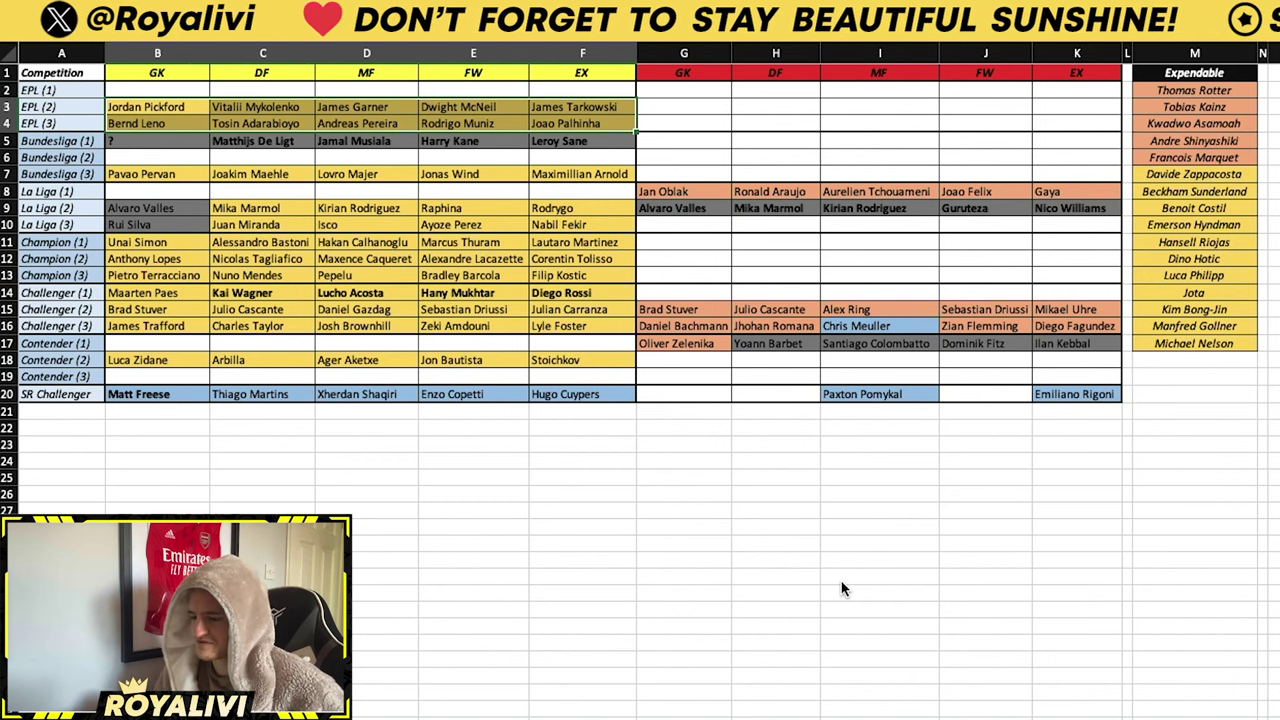
left_click(717, 564)
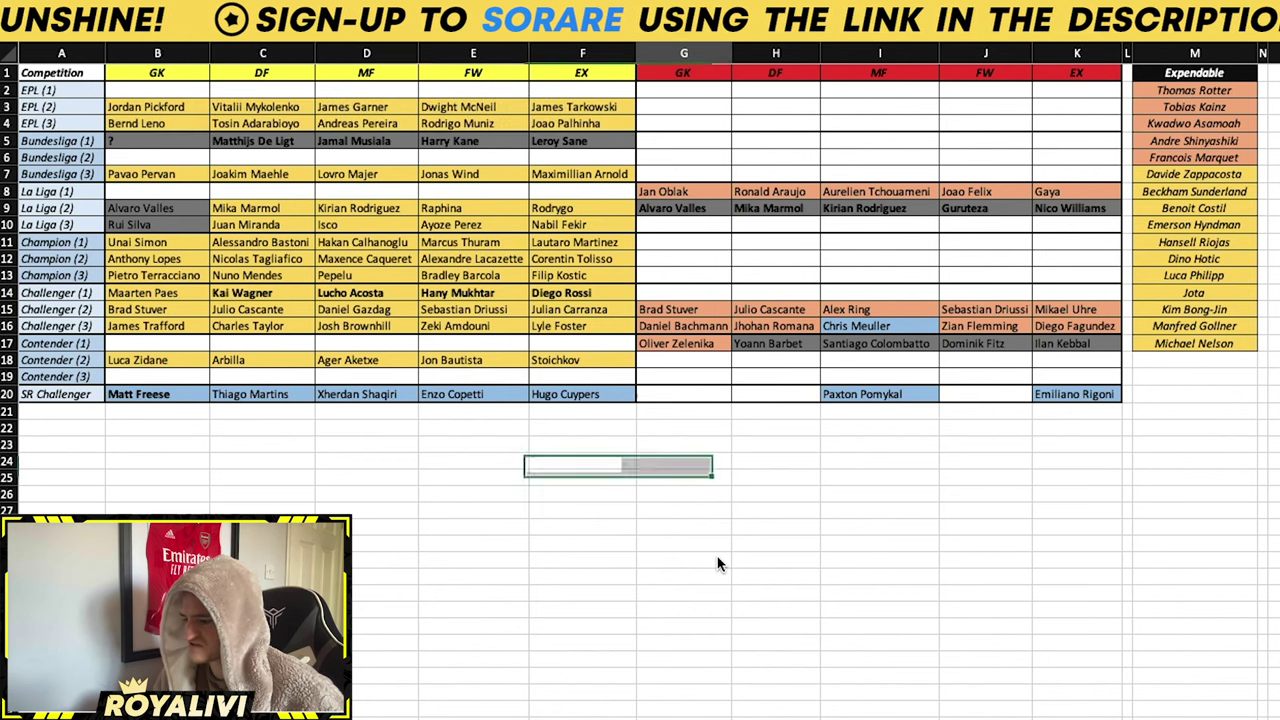
left_click_drag(182, 88, 588, 85)
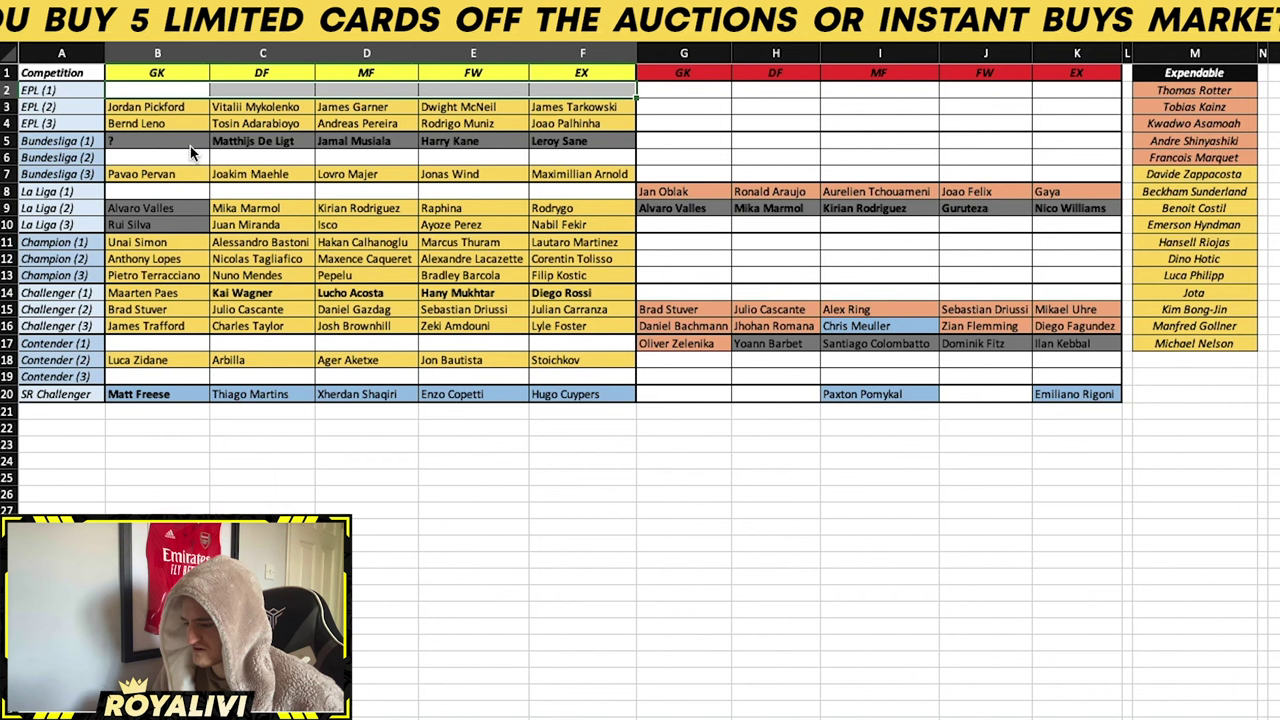
Step: Examine the Bundesliga (1) lineup player by player, from the goalkeeper to the extra slot in the yellow section
left_click_drag(188, 141, 565, 143)
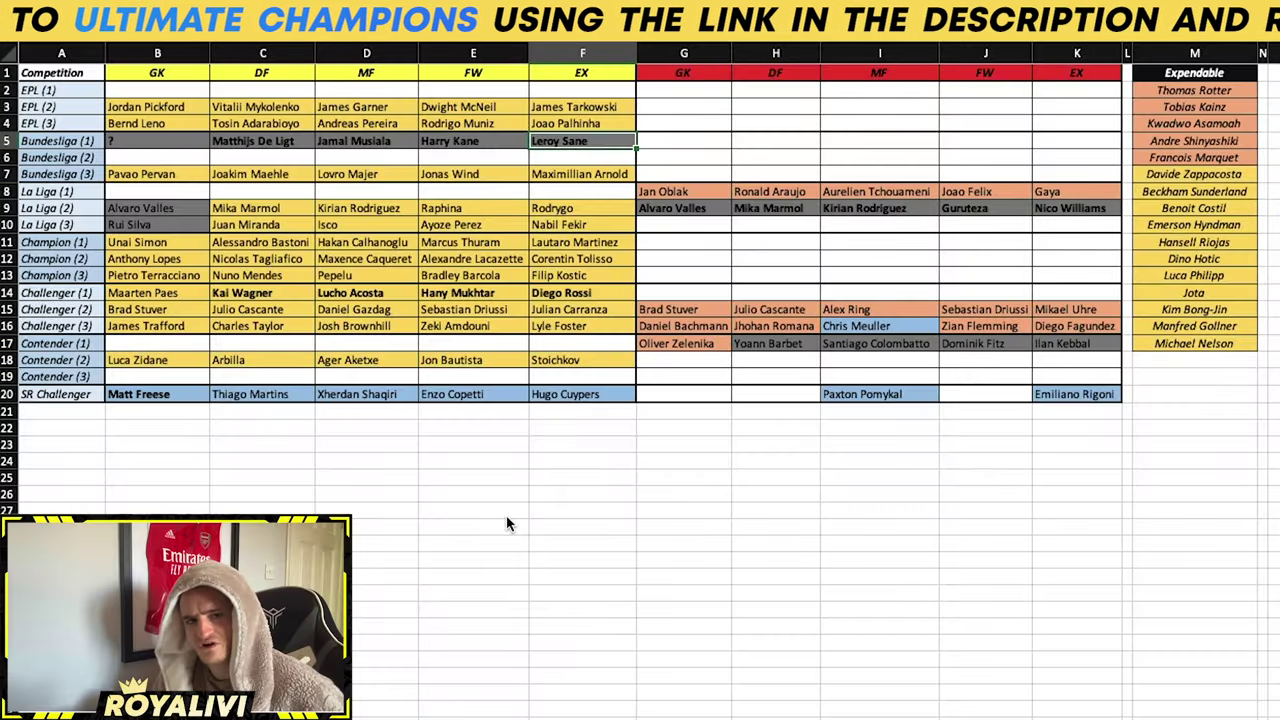
key("Left")
key("Left")
key("Left")
key("Right")
key("Right")
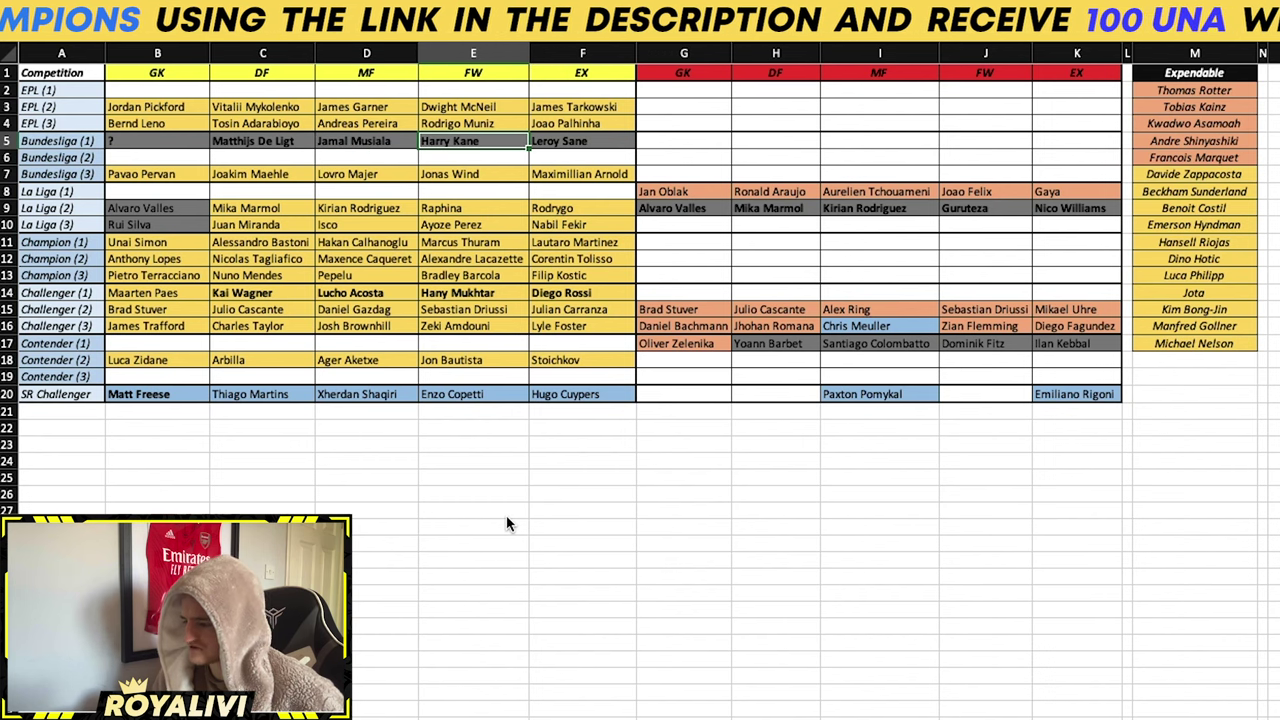
key("Left")
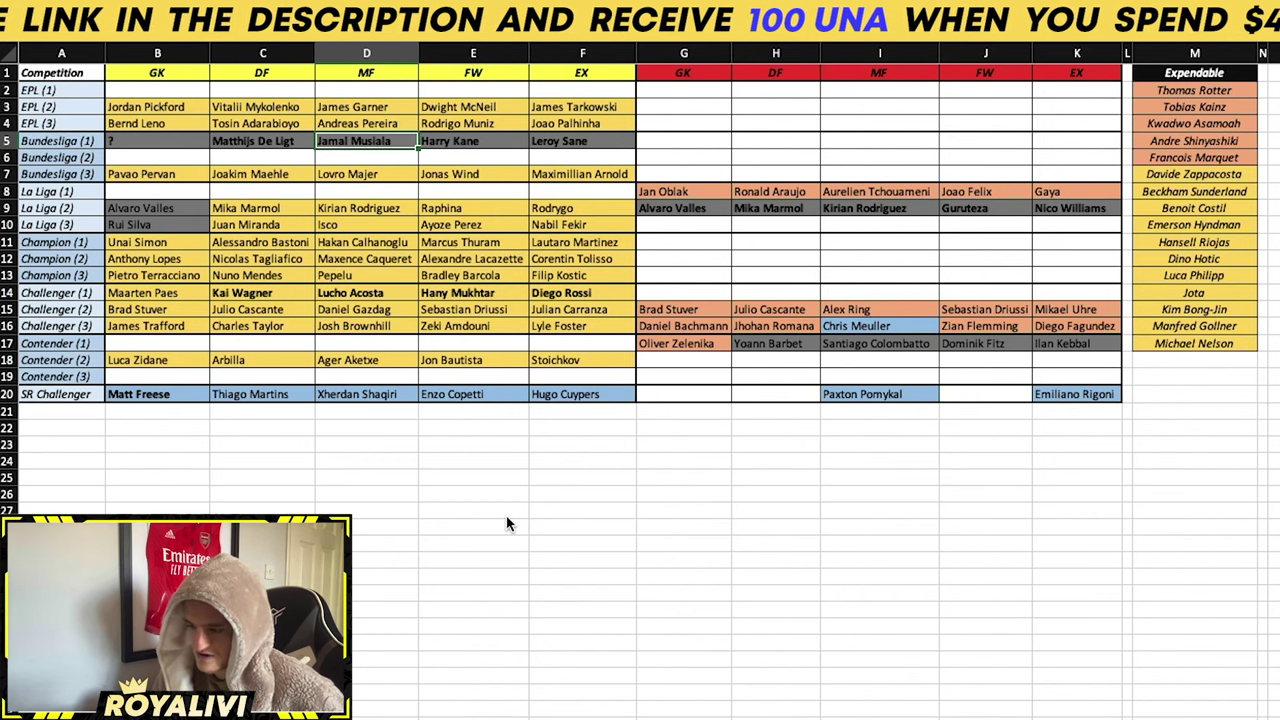
key("Right")
key("Right")
key("Left")
key("Left")
key("Left")
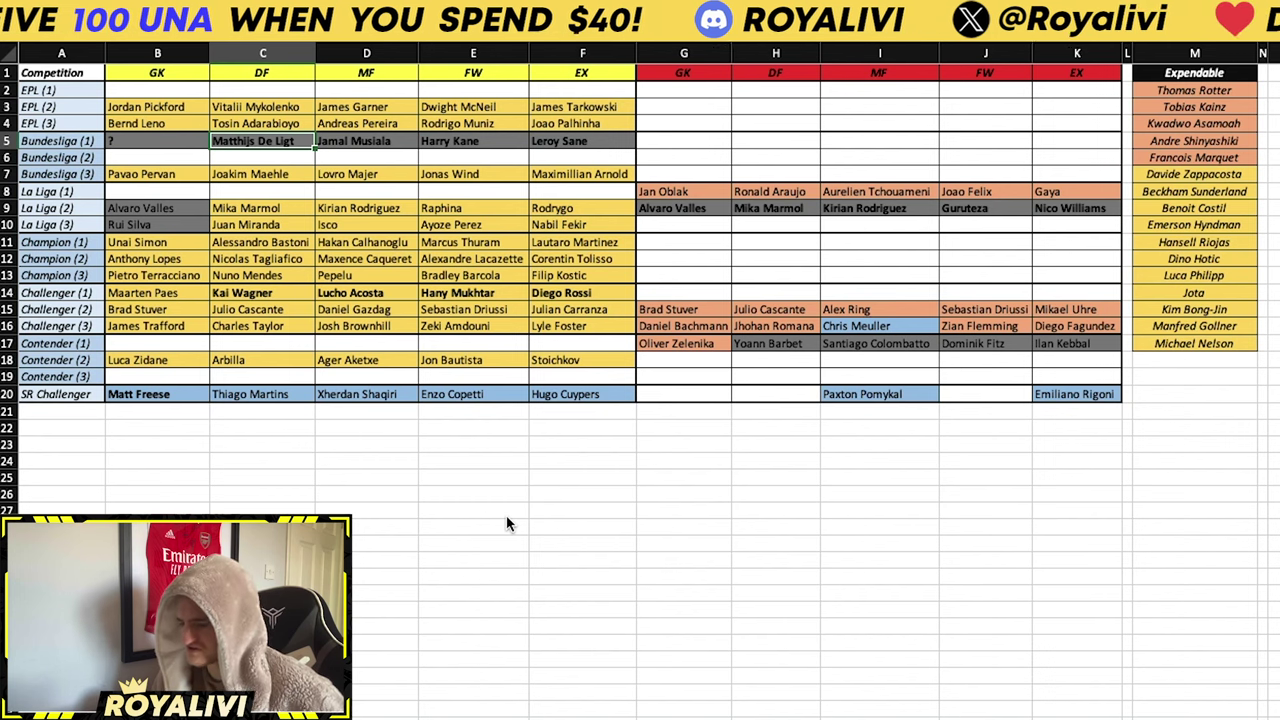
left_click(609, 529)
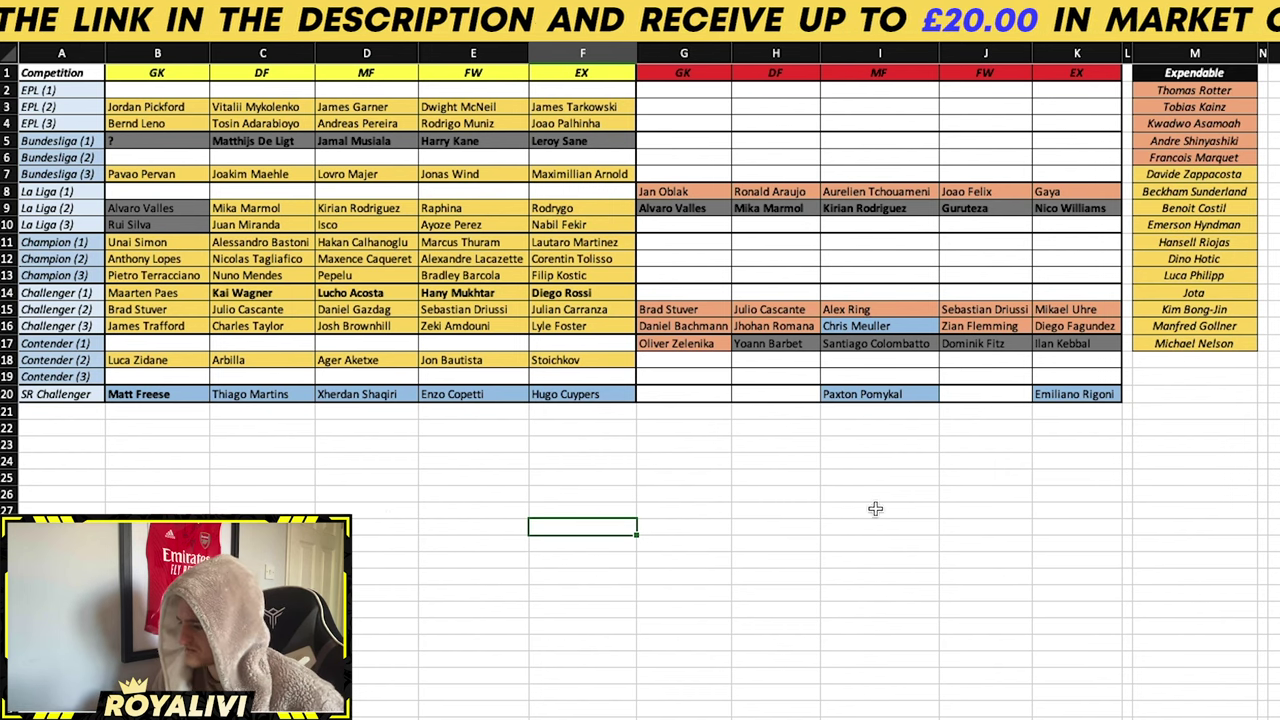
Step: Review the Bundesliga (3) lineup across all five positions, including its goalkeeper cell
left_click_drag(178, 176, 568, 175)
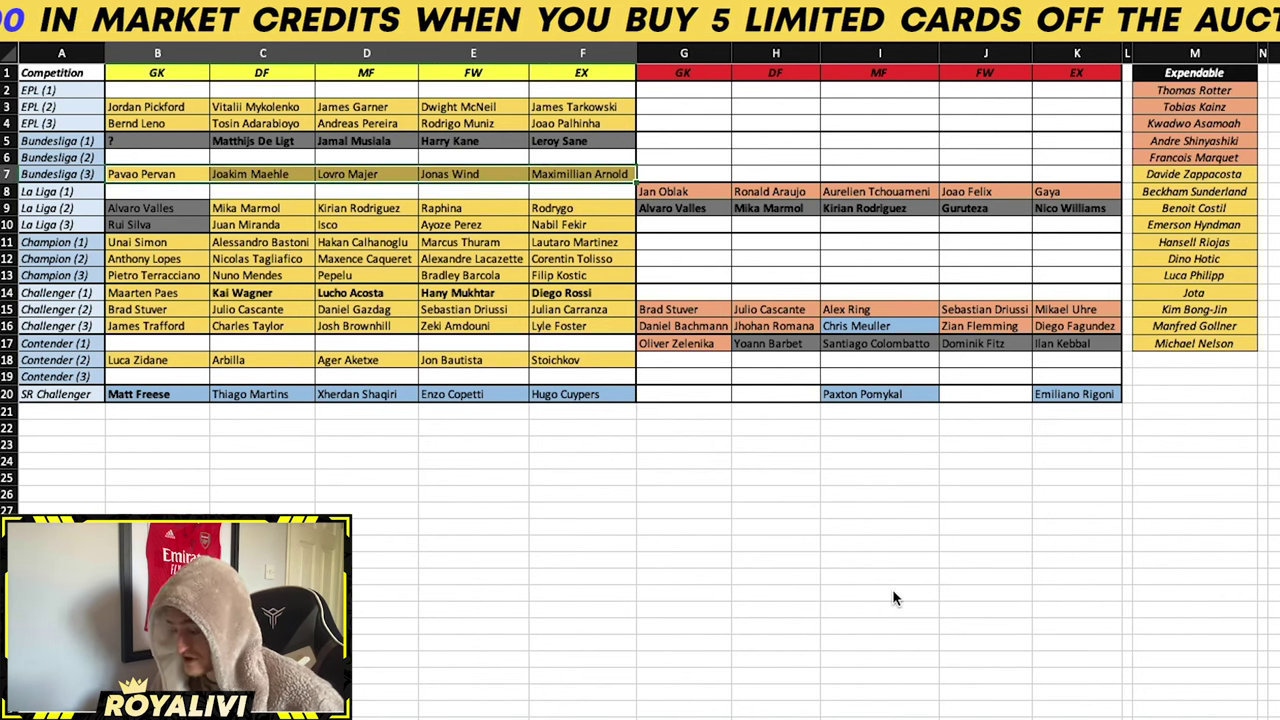
left_click(166, 174)
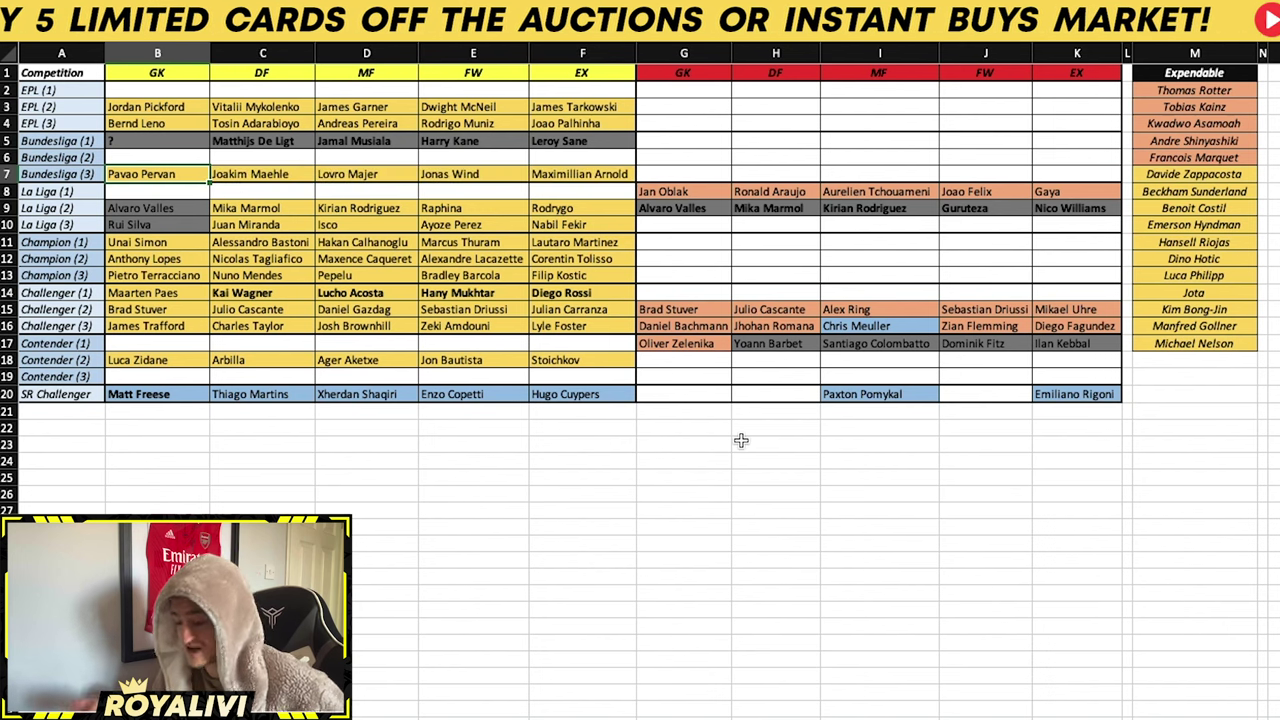
left_click(741, 445)
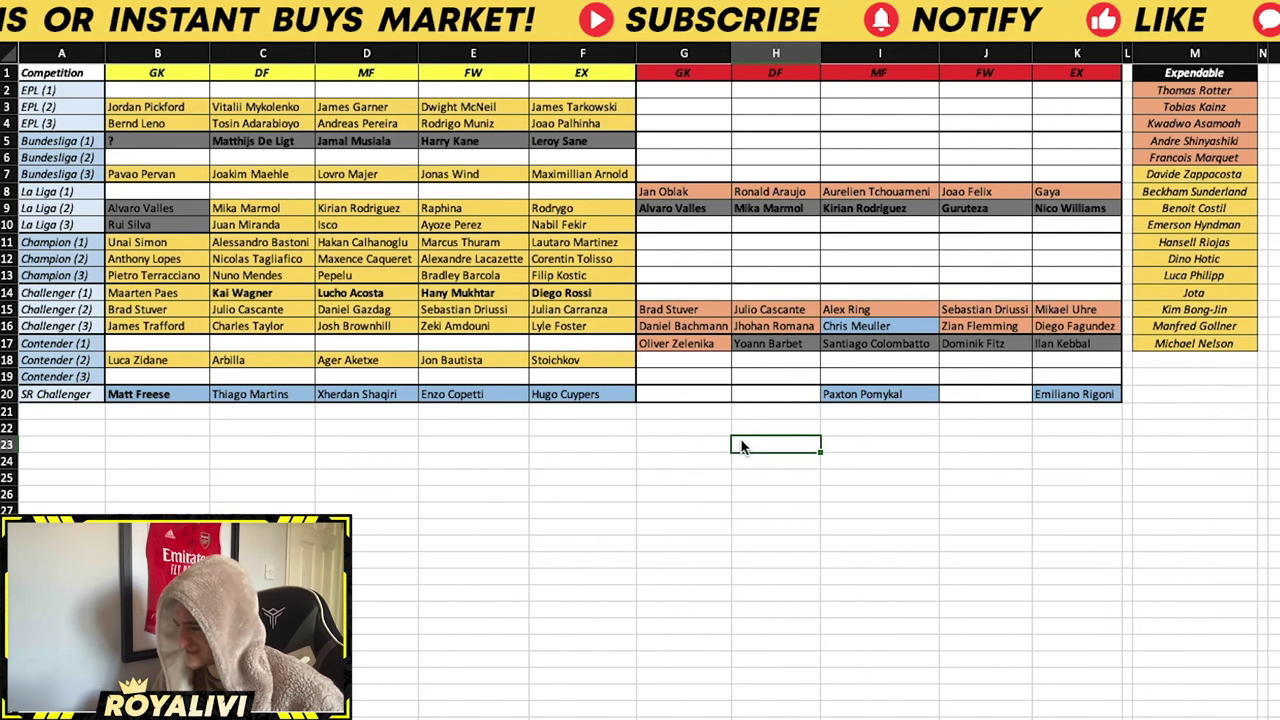
Step: Review the La Liga (1) and La Liga (2) lineups in the red section, highlighting the full La Liga (2) row
left_click_drag(681, 198, 1059, 204)
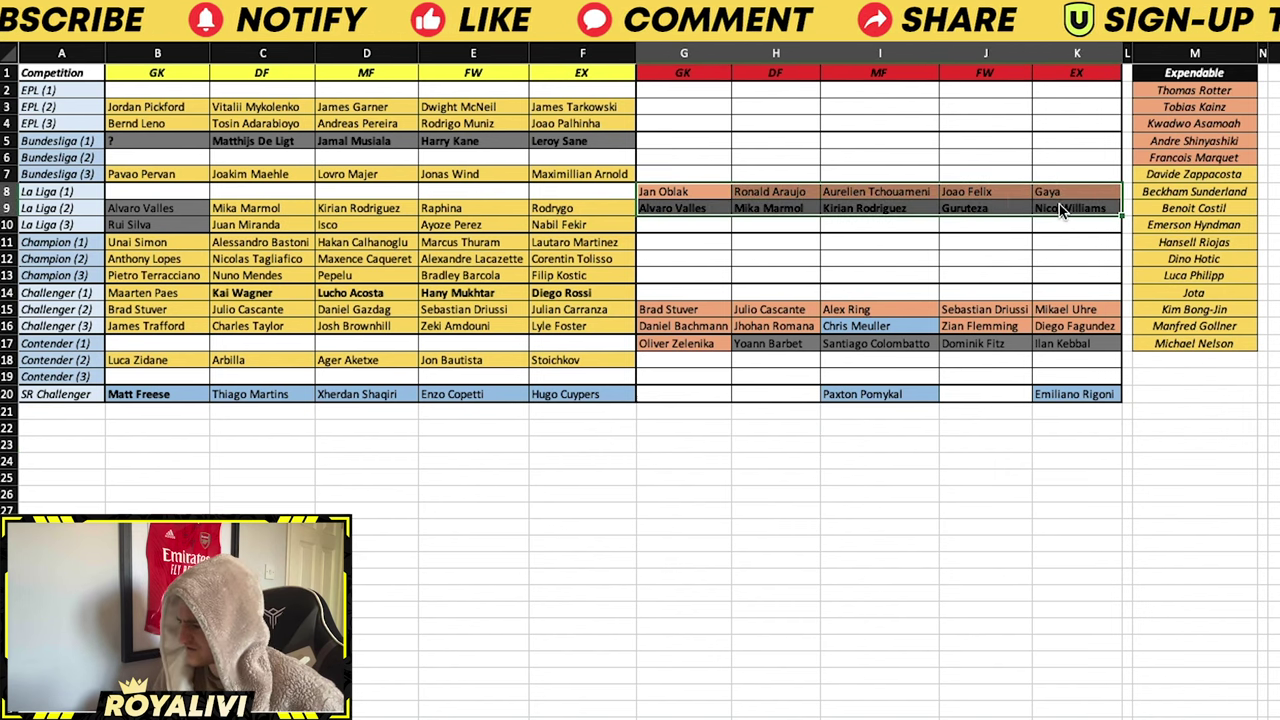
left_click(704, 257)
left_click_drag(697, 208, 836, 207)
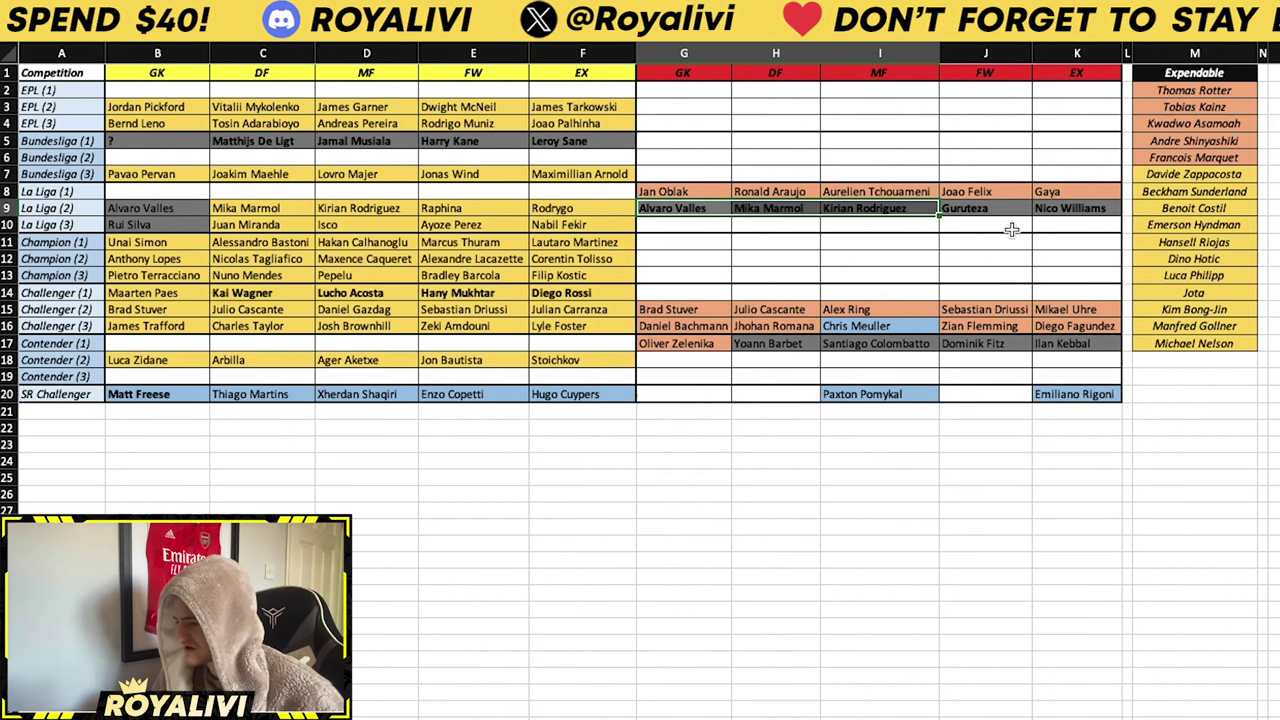
left_click(1066, 207, "shift")
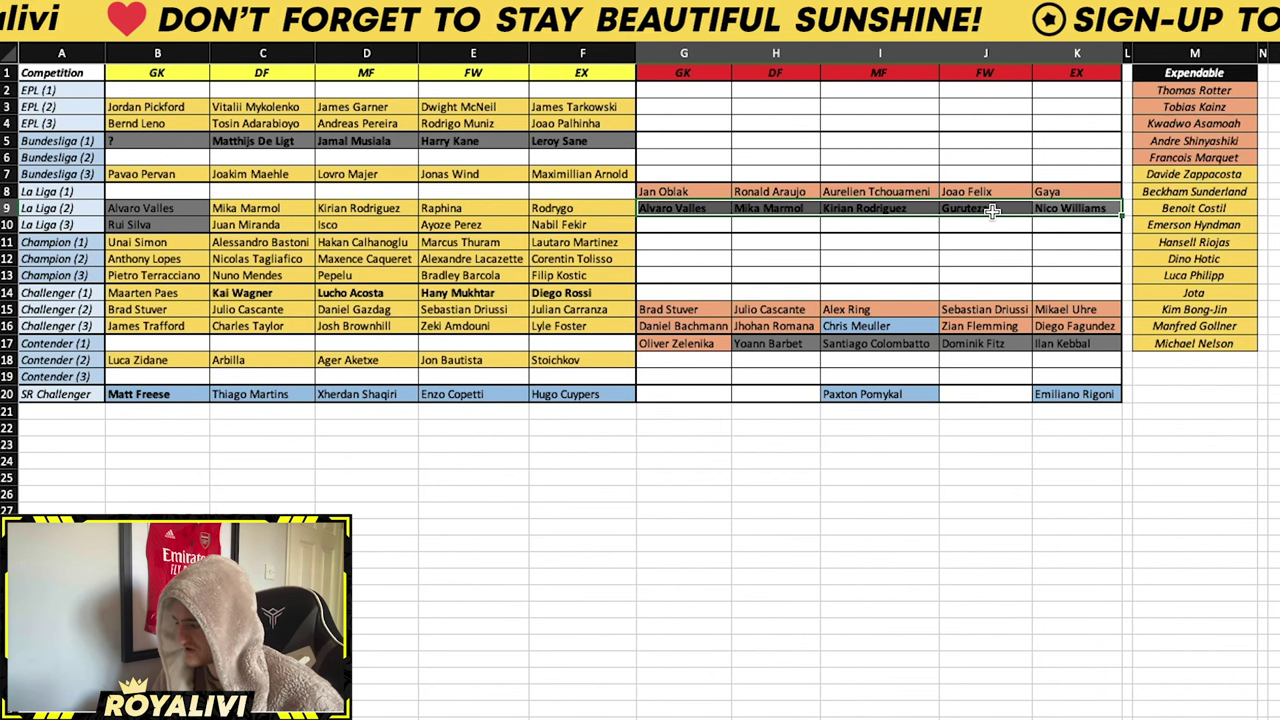
key("ctrl+b")
left_click(974, 481)
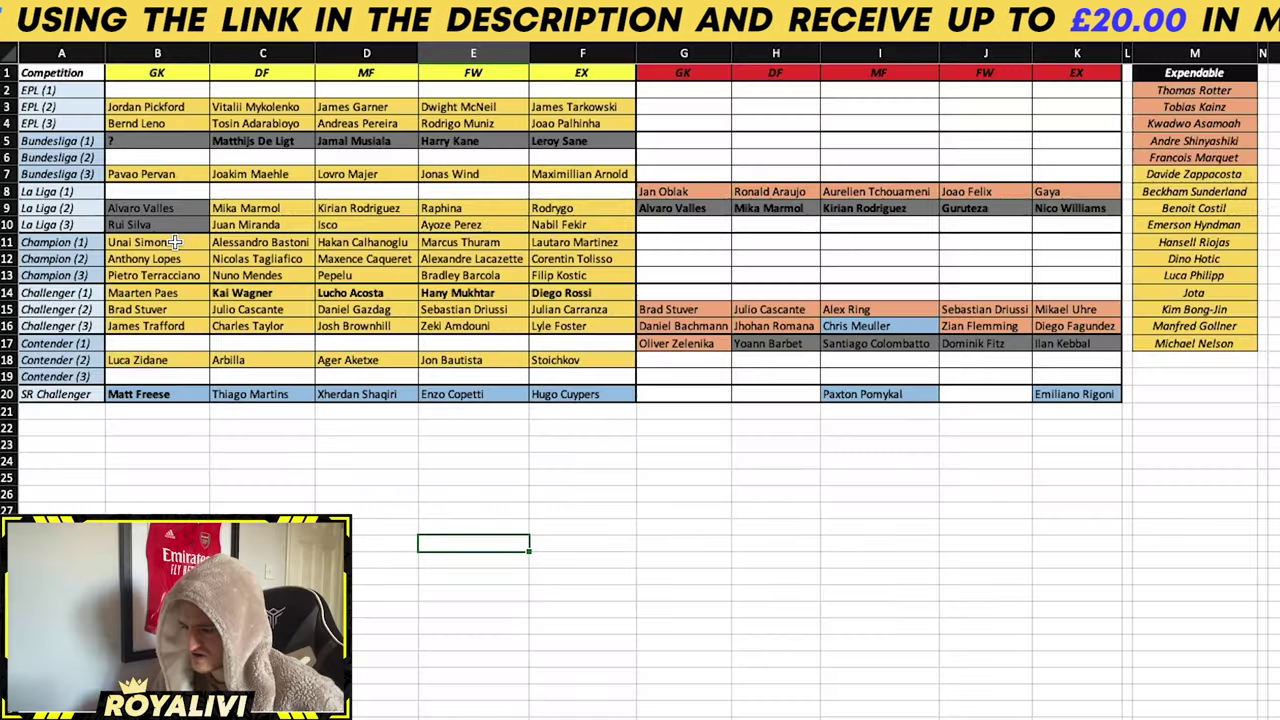
Step: Review the Champion (1) and (2) lineups and the Challenger (3) and (2) lineups in the yellow section
left_click_drag(175, 242, 580, 242)
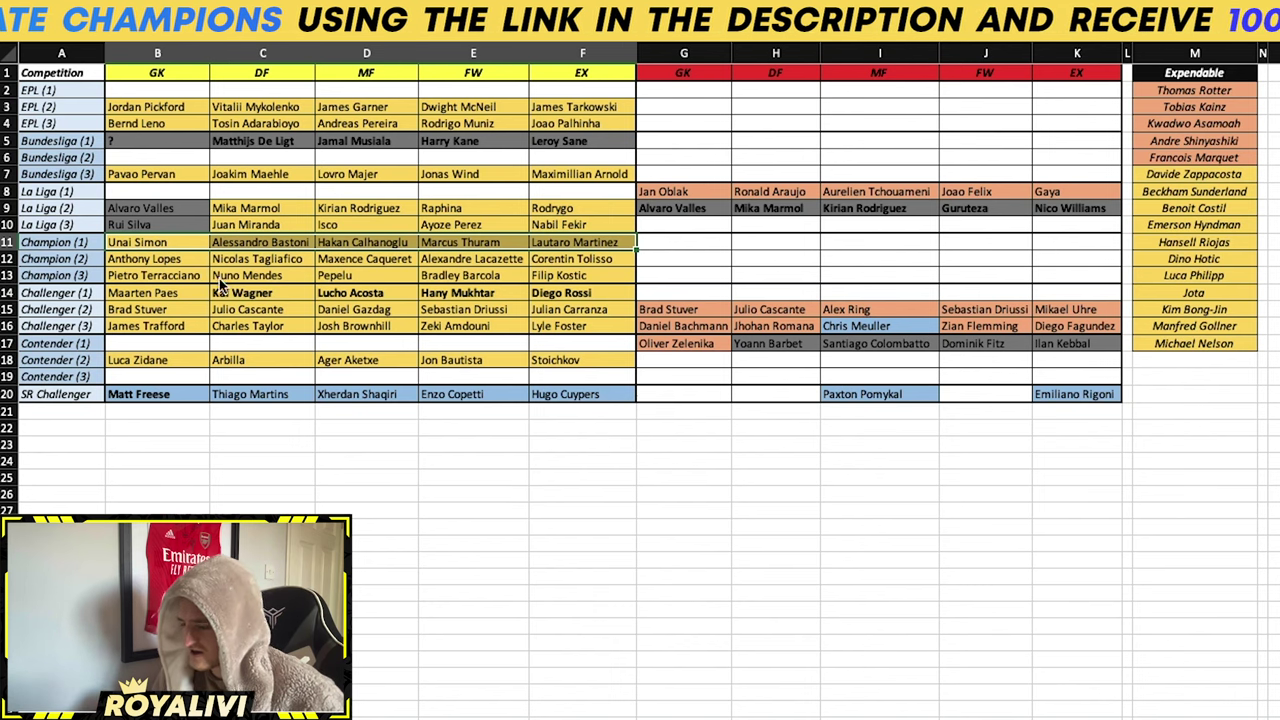
left_click_drag(186, 258, 565, 258)
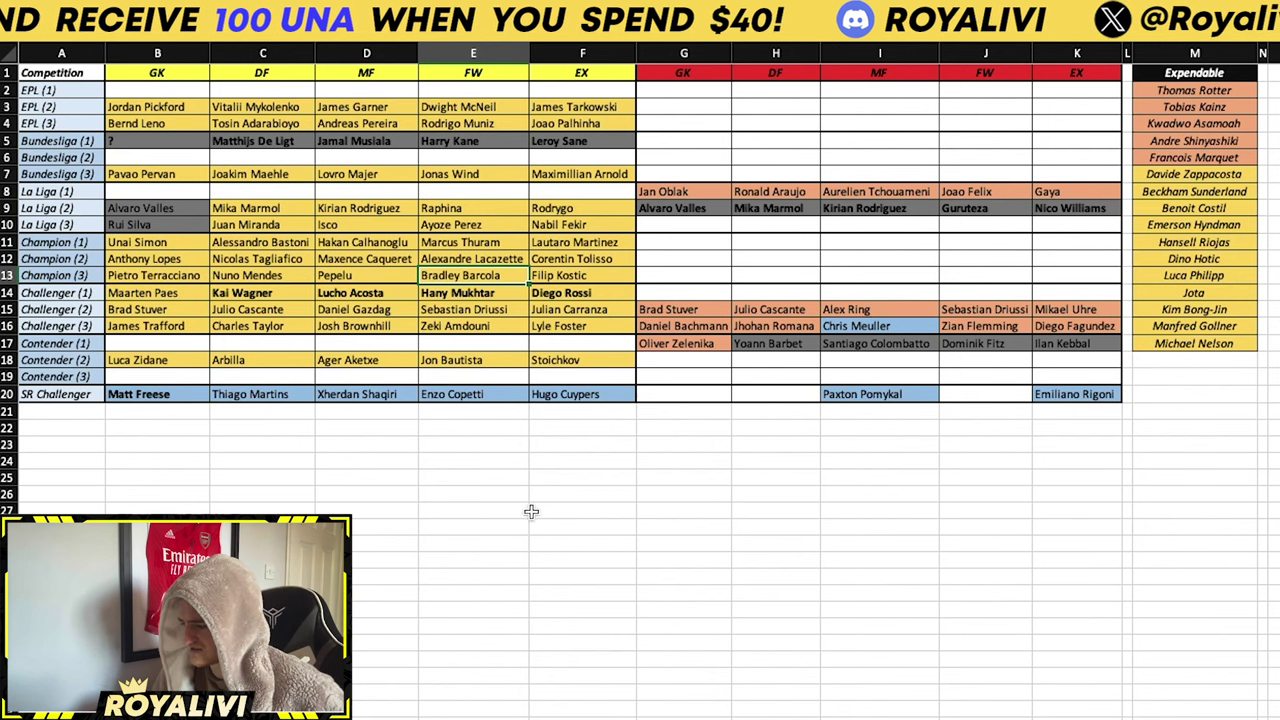
left_click_drag(150, 326, 575, 320)
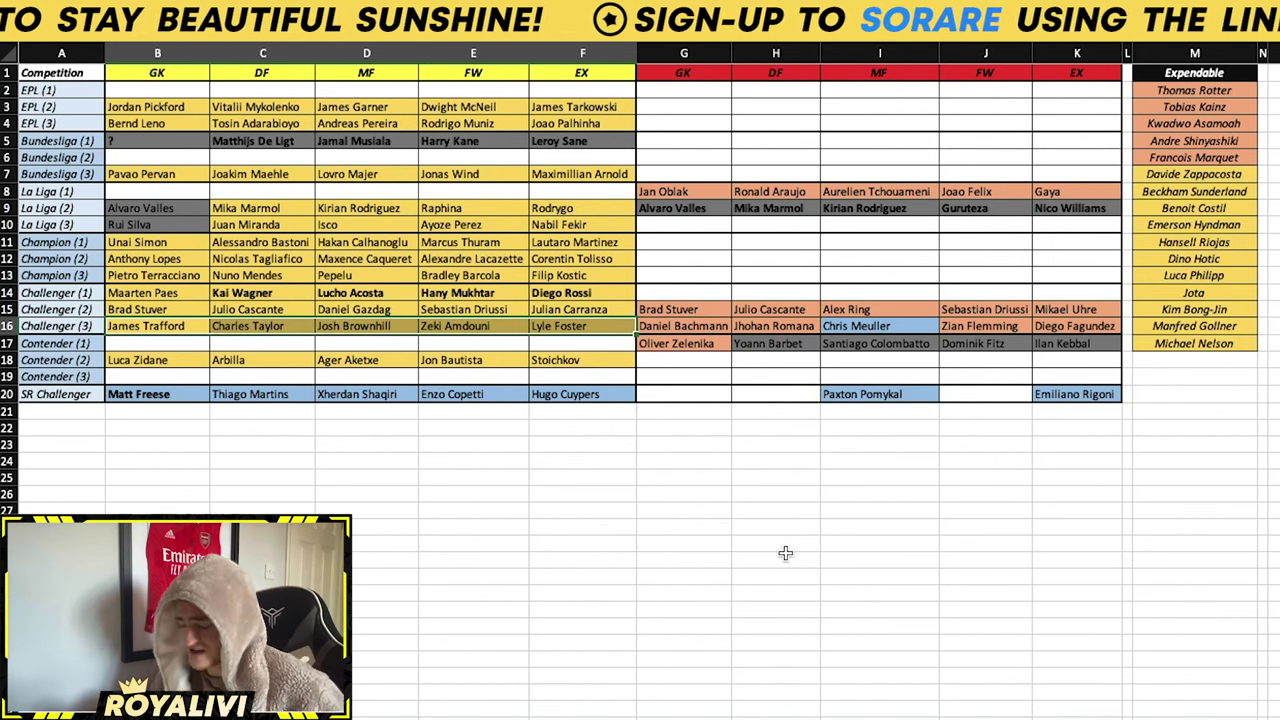
left_click(594, 592)
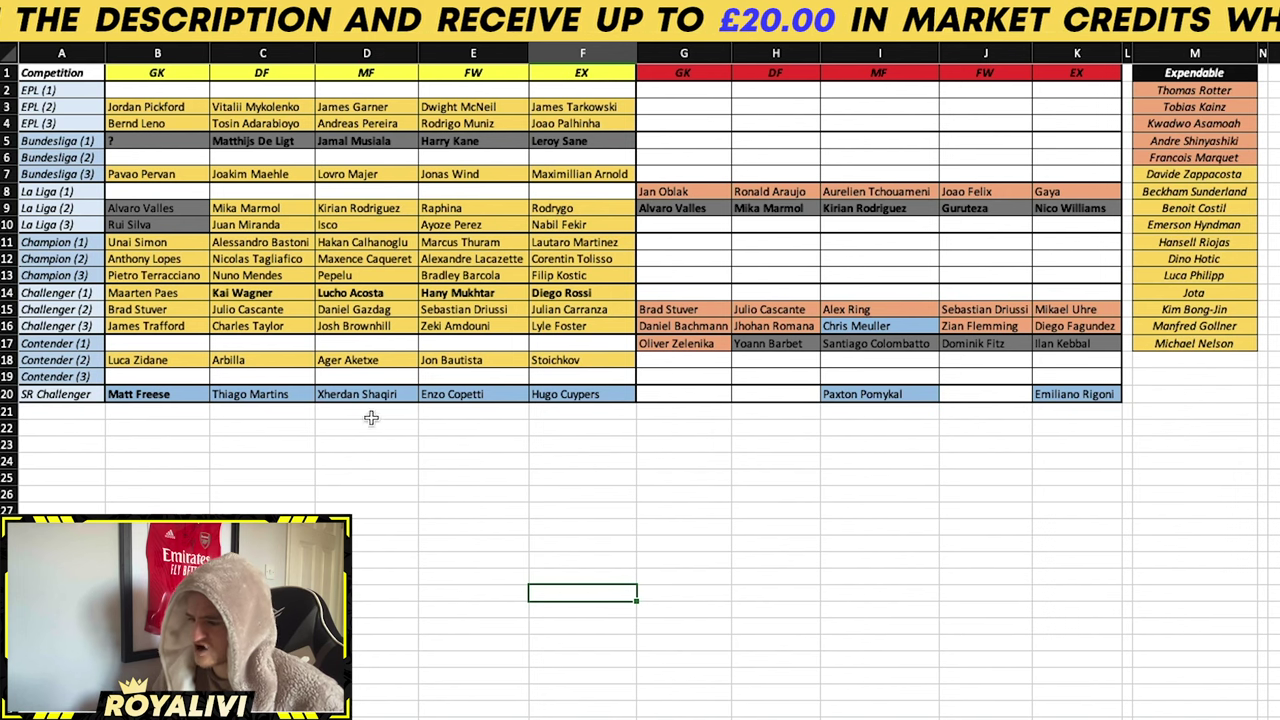
left_click(174, 331)
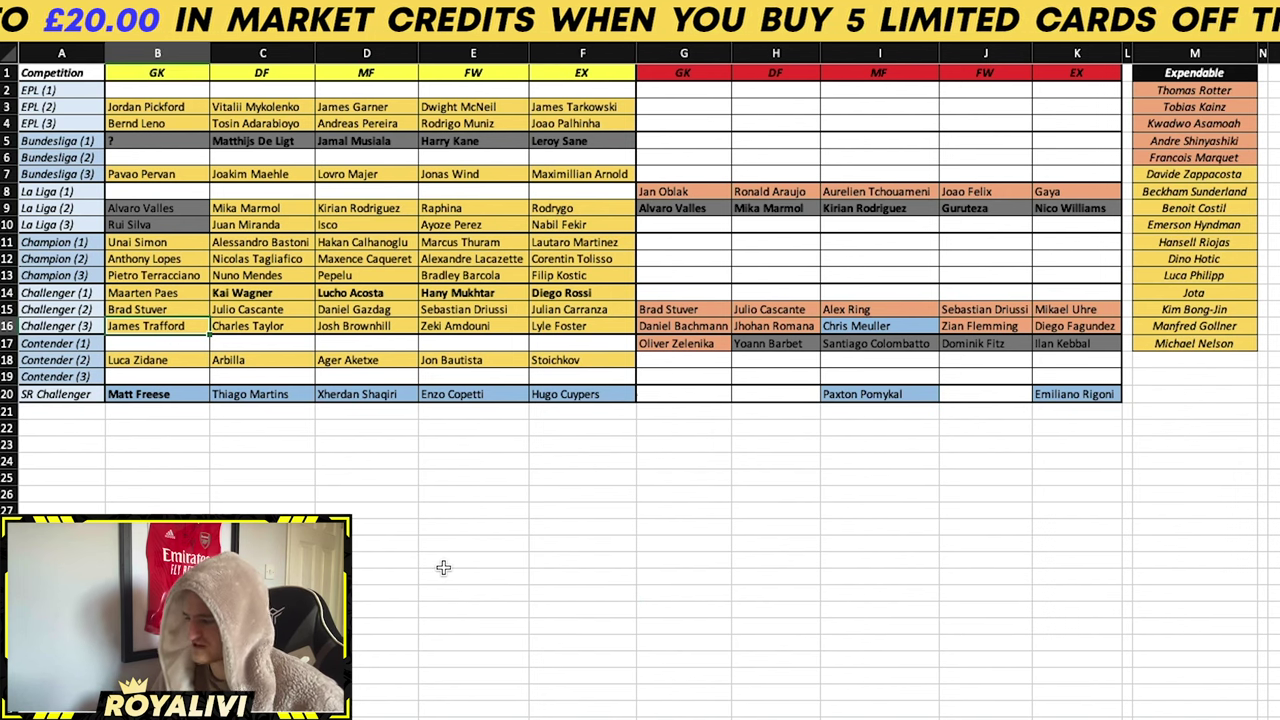
left_click(372, 554)
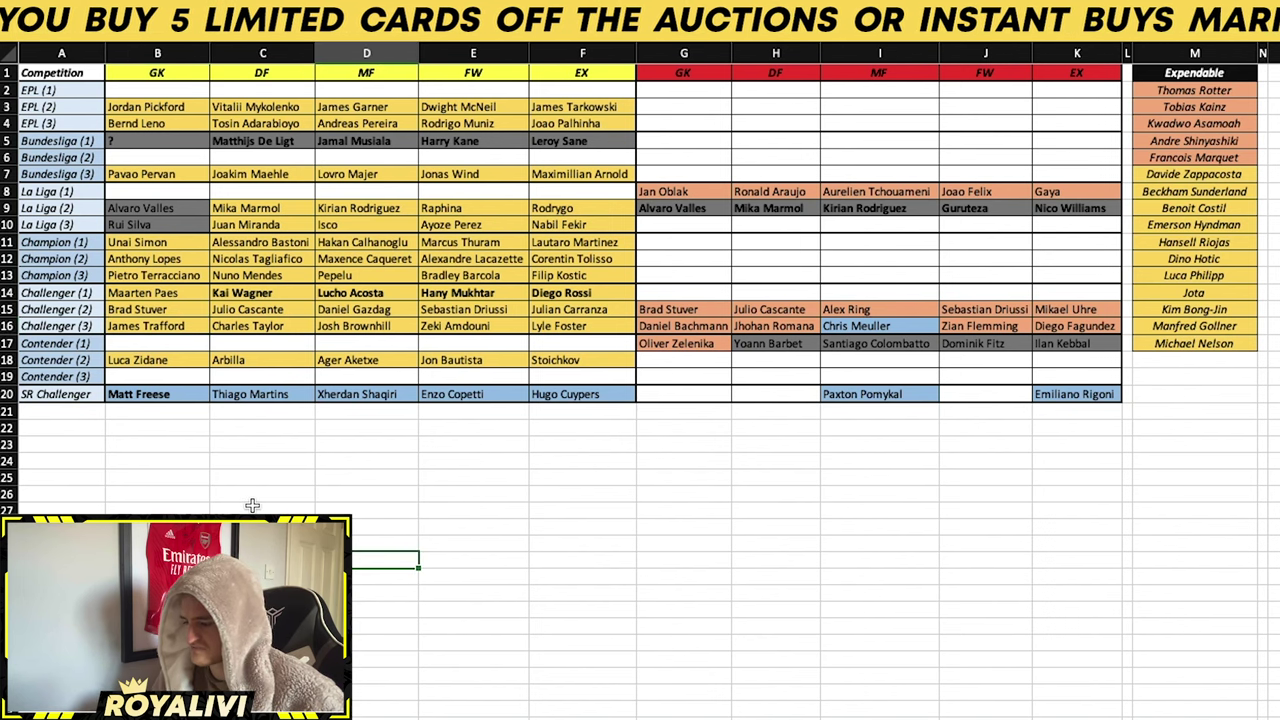
left_click_drag(187, 314, 557, 307)
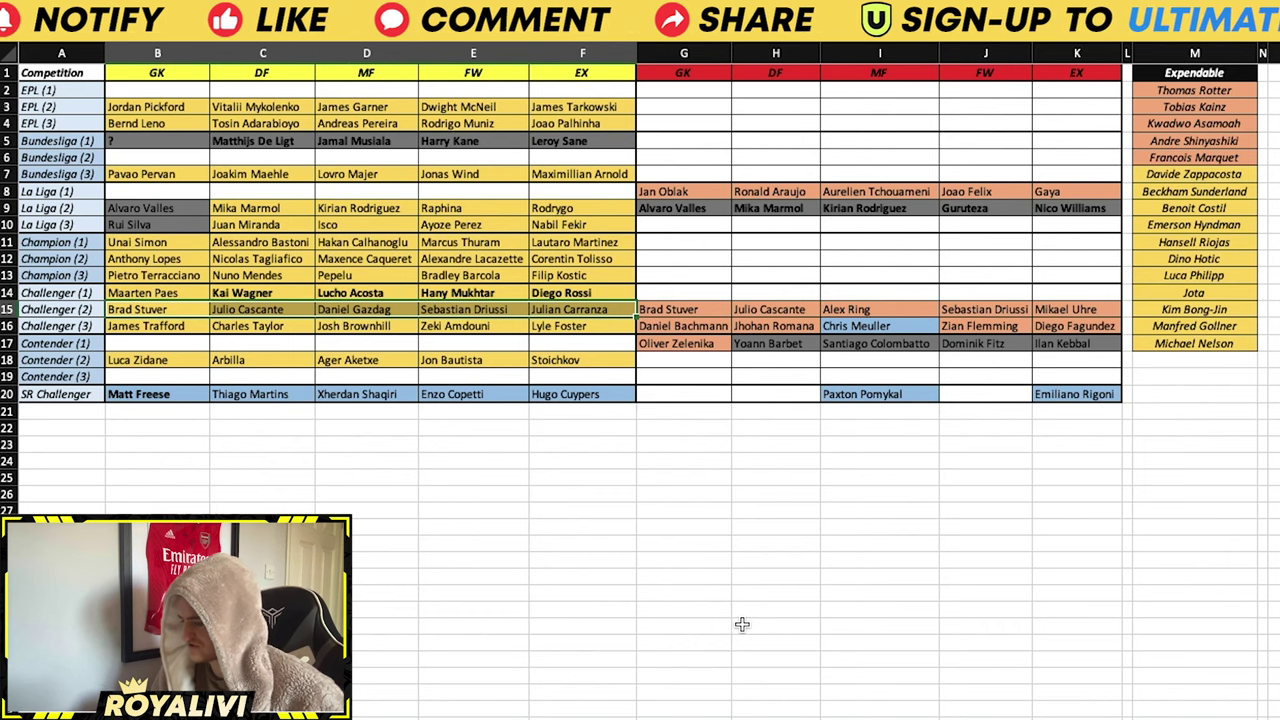
Step: Examine the Challenger (1), (2) and (3) rows in the red section across all five positions
left_click(986, 309)
left_click_drag(709, 309, 1078, 309)
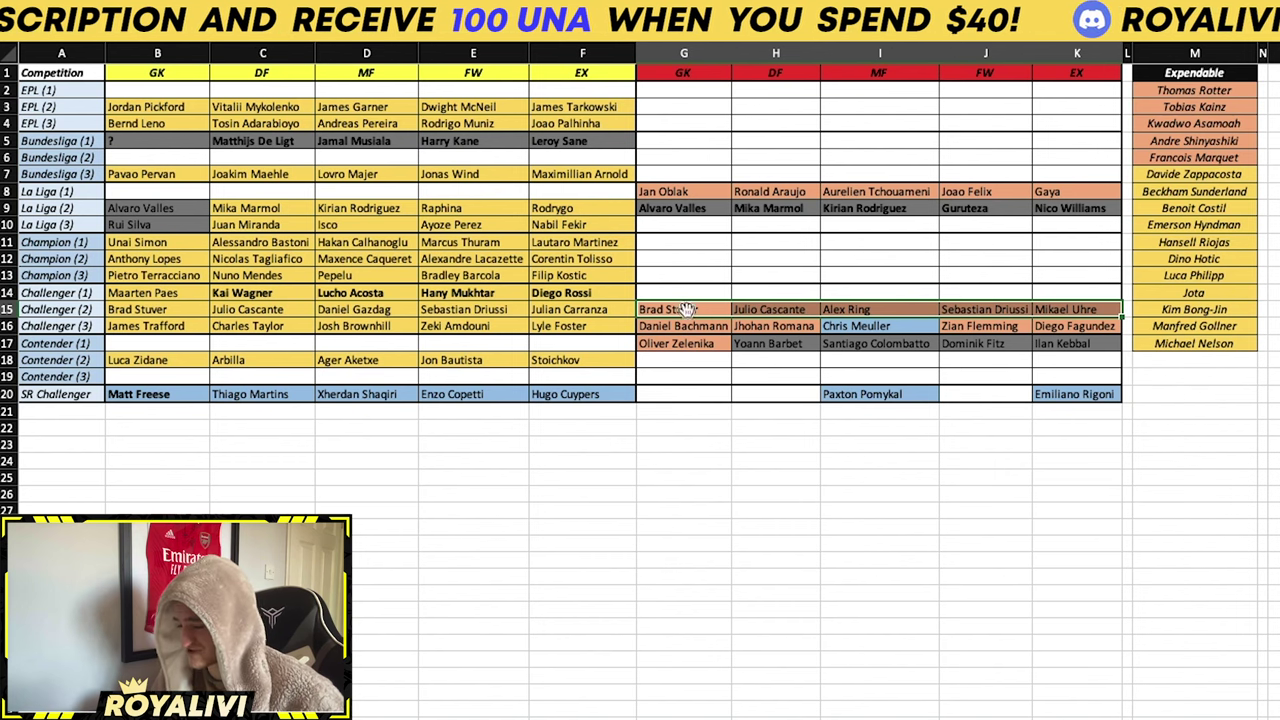
left_click_drag(679, 295, 1086, 292)
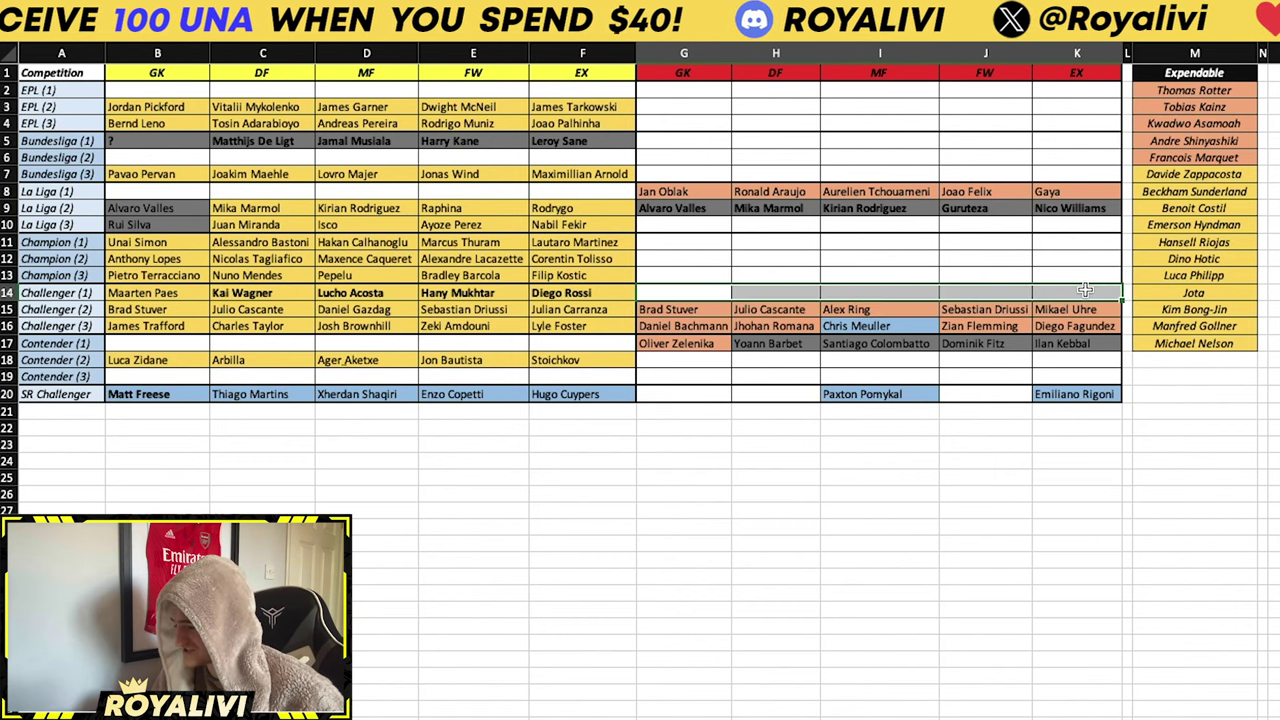
left_click_drag(700, 310, 1060, 311)
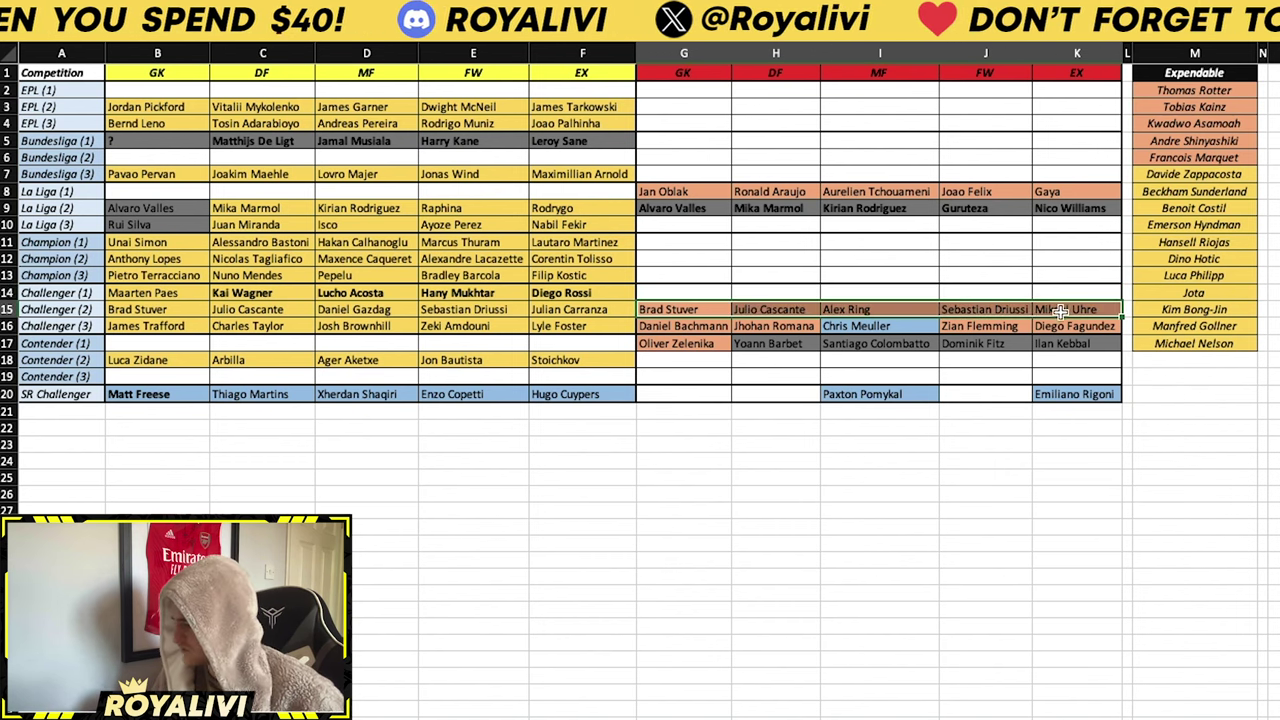
left_click(930, 499)
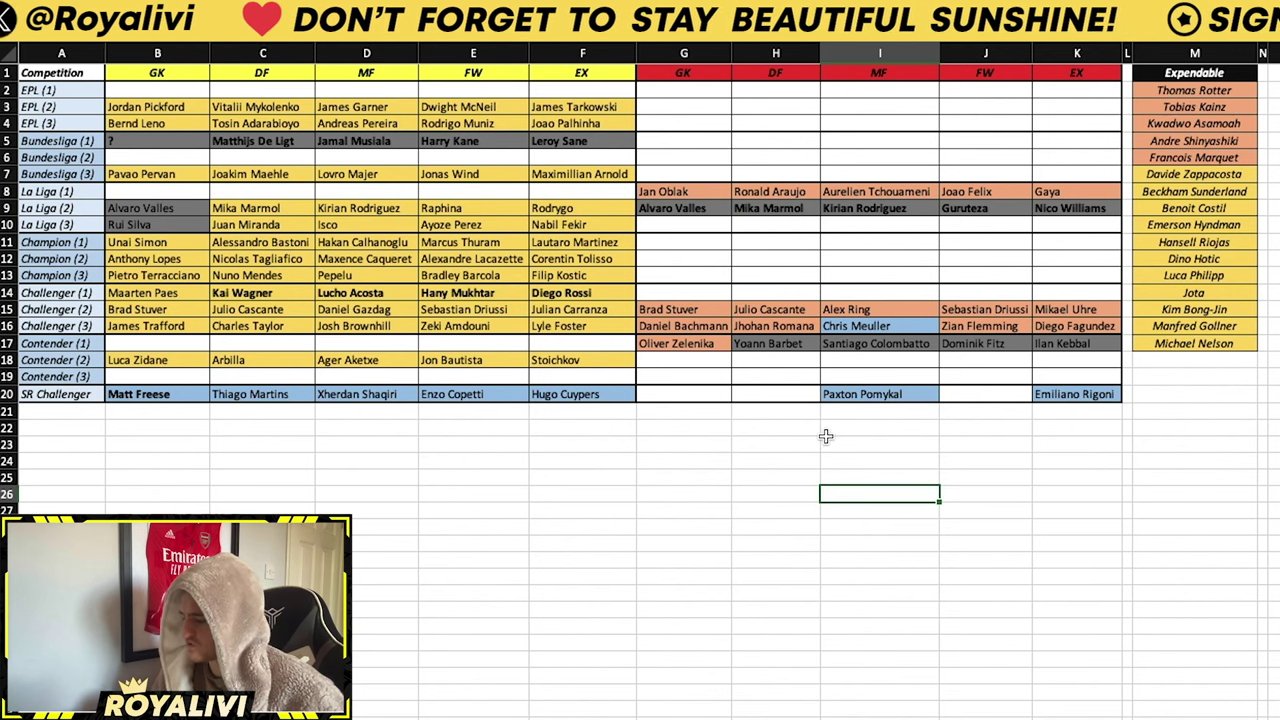
left_click_drag(712, 328, 1058, 330)
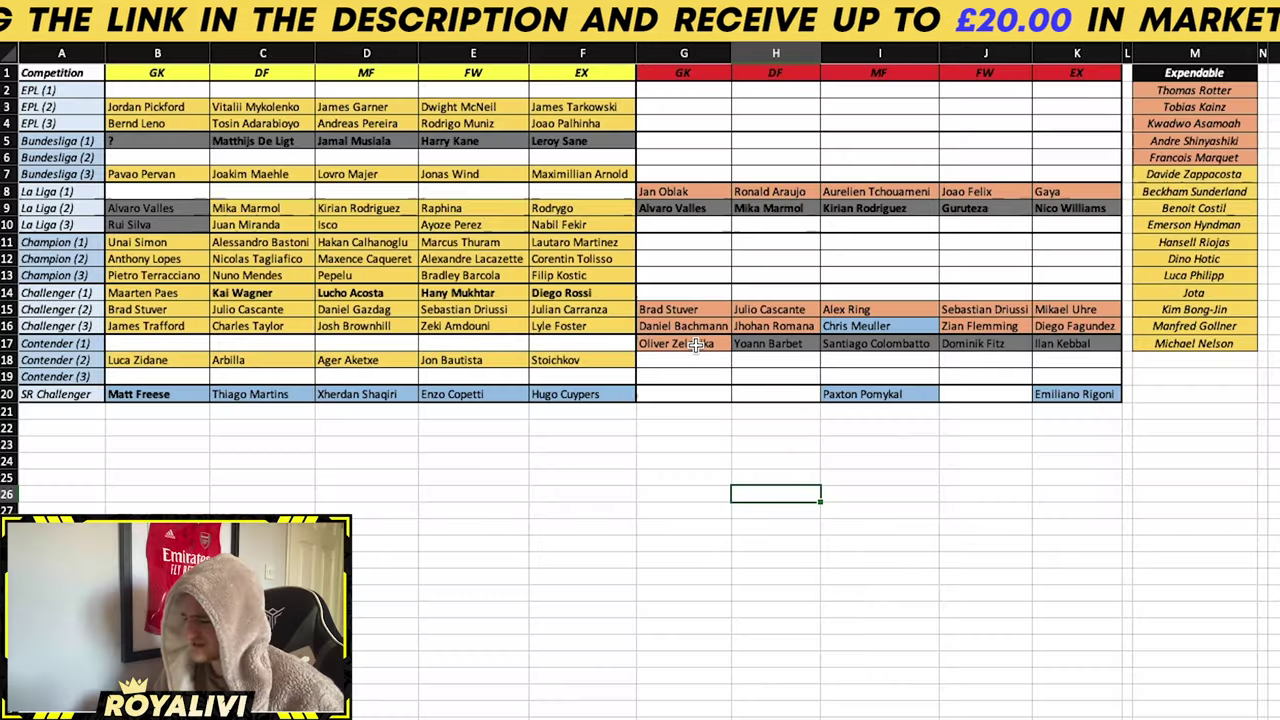
Step: Review the red Contender (1) players and the yellow Contender (2) and La Liga (1) rows
left_click_drag(755, 345, 1077, 346)
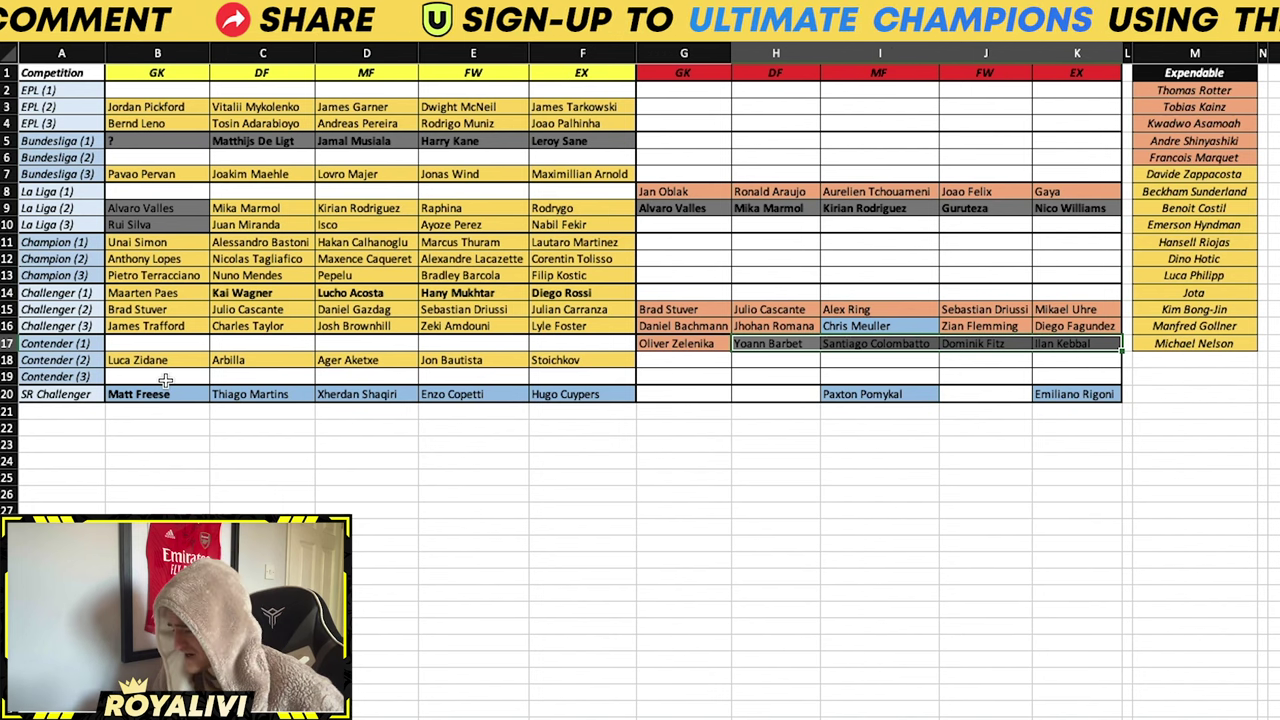
left_click_drag(152, 363, 560, 365)
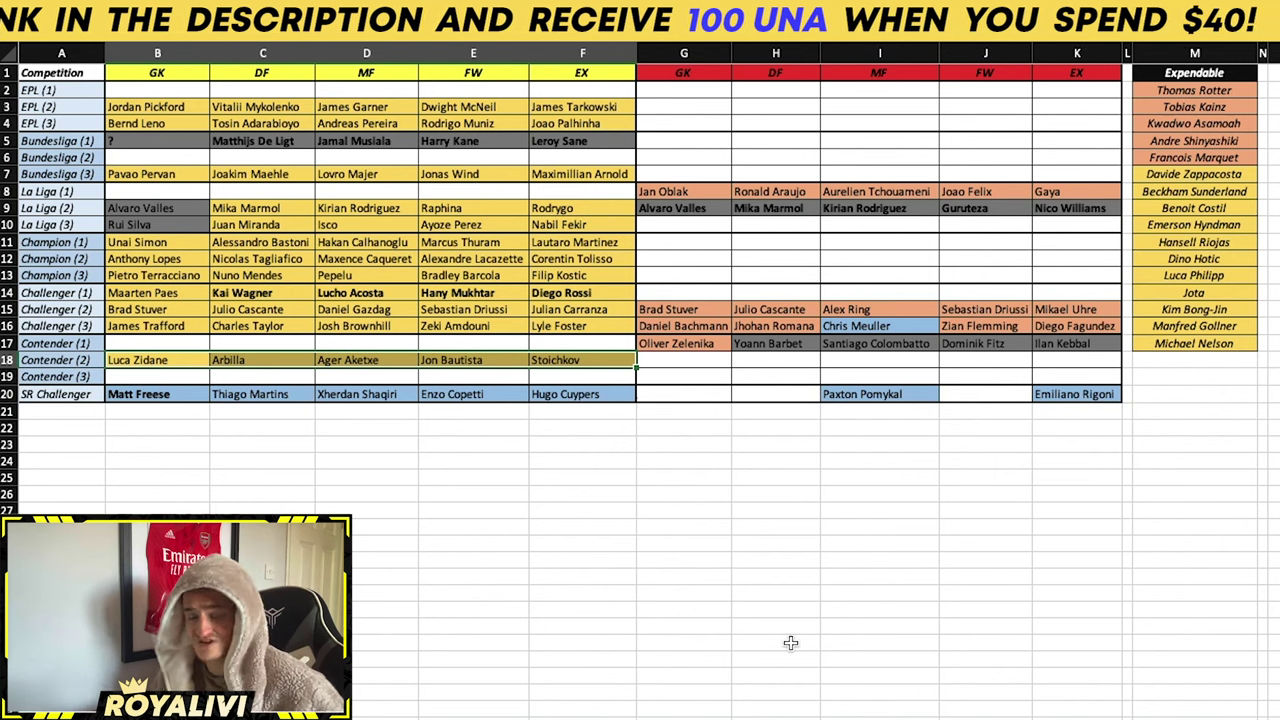
left_click_drag(165, 191, 618, 187)
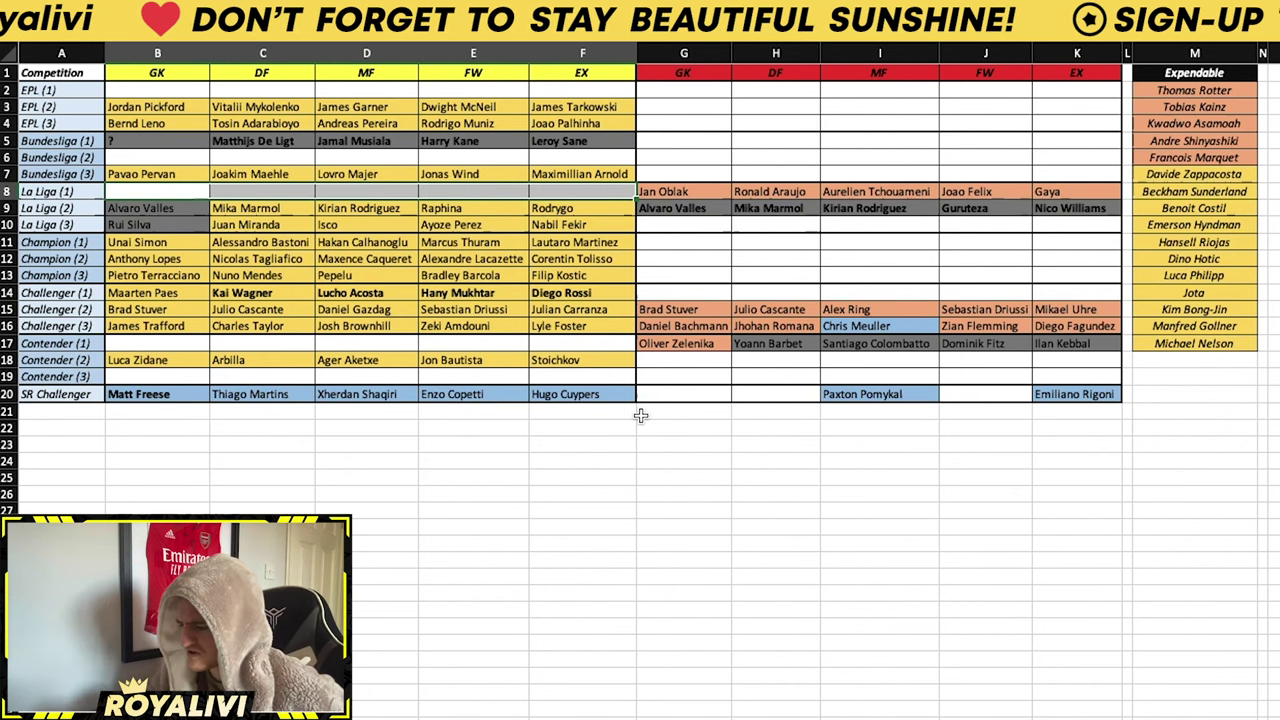
left_click(613, 537)
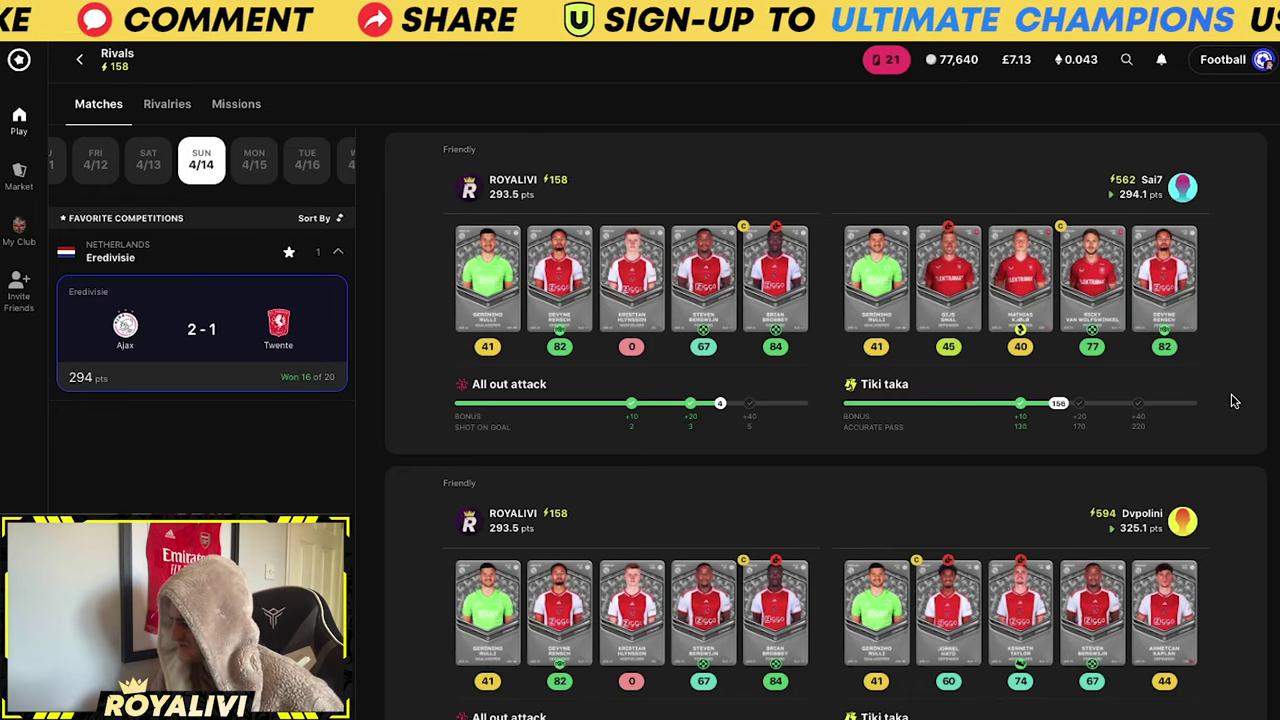
Step: Check the friendly match-ups for the 4/14 Ajax vs Twente game for opponents who scored more points
scroll(1234, 401, "down", 10)
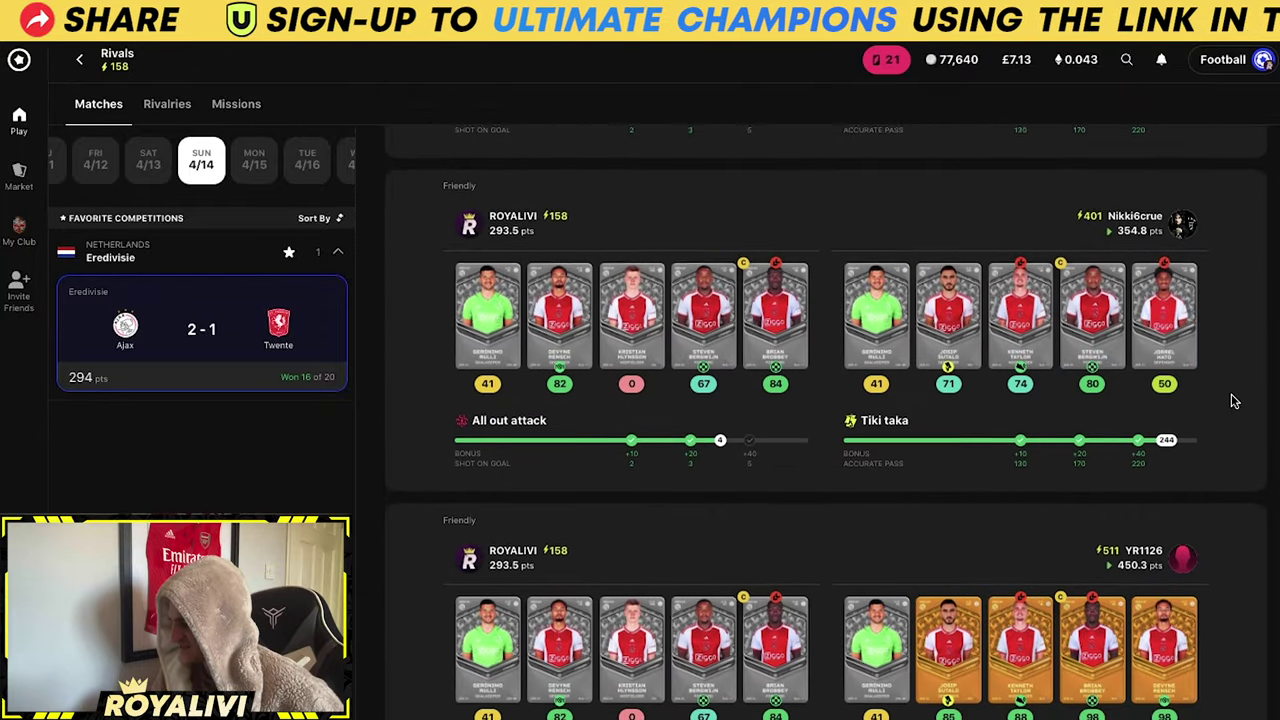
scroll(1234, 401, "down", 2)
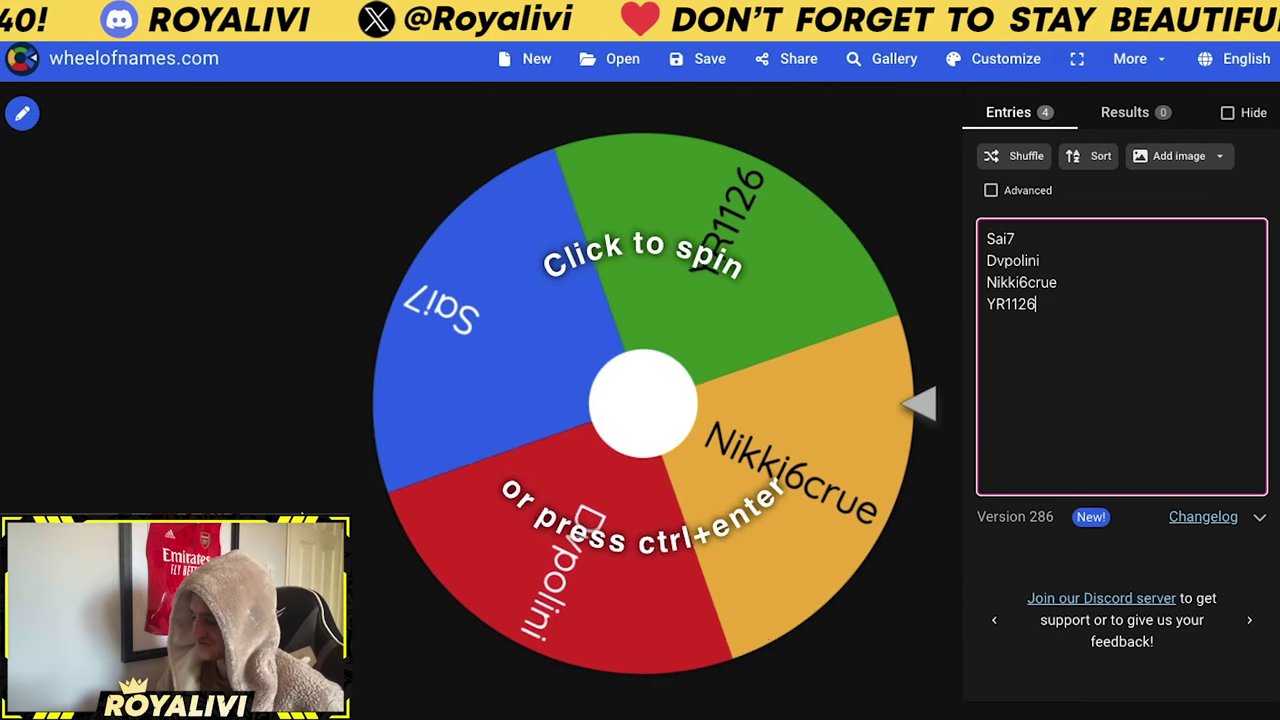
Step: Spin the wheel of four entries and remove the winning entry from the list
left_click(617, 398)
left_click(617, 398)
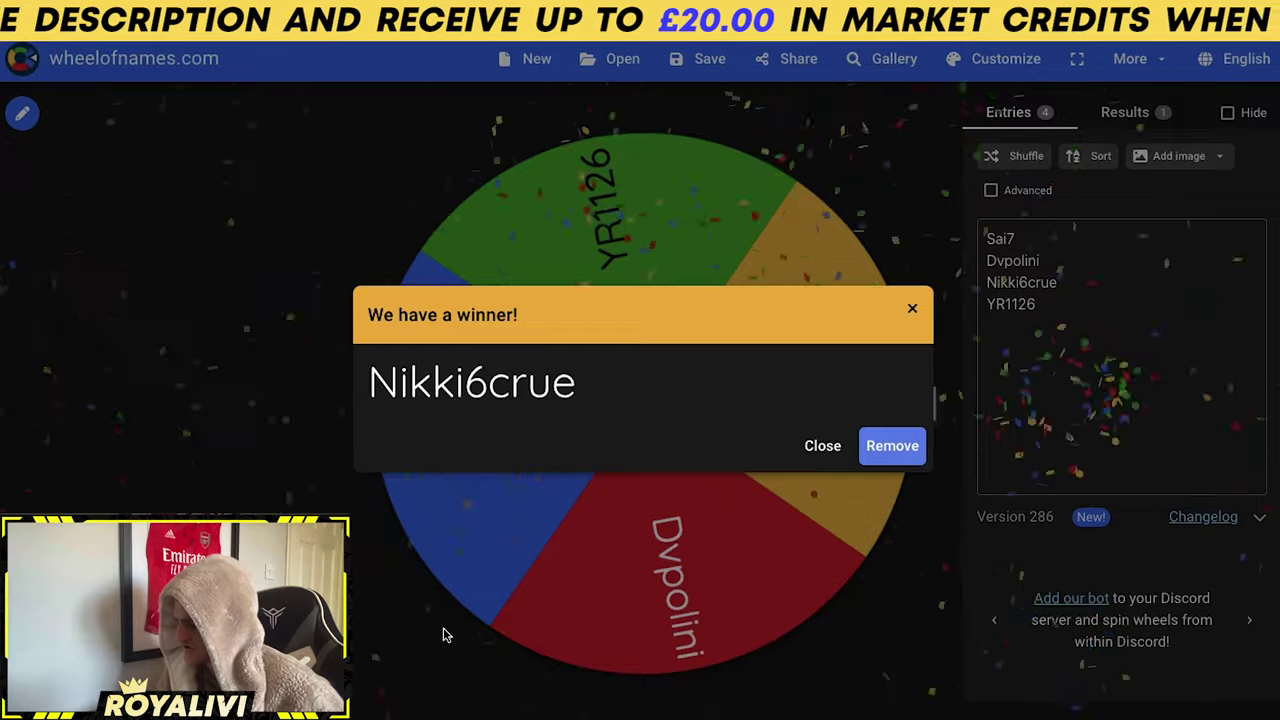
left_click(895, 447)
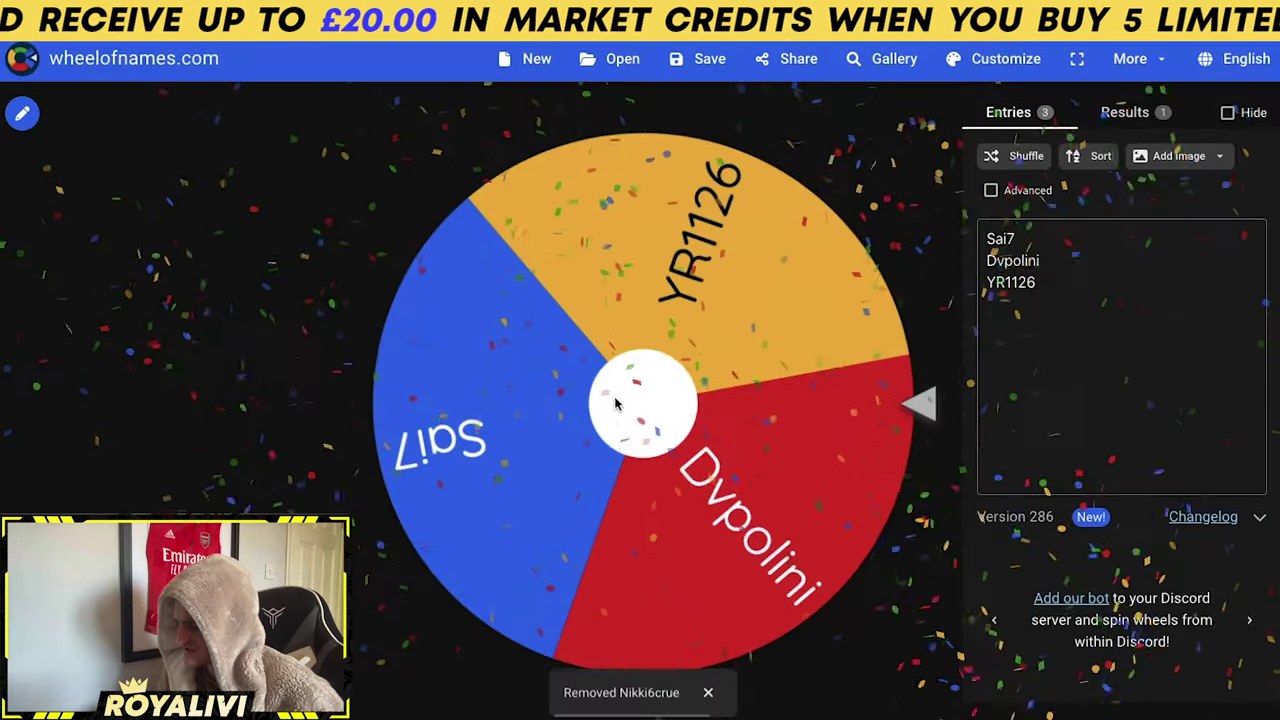